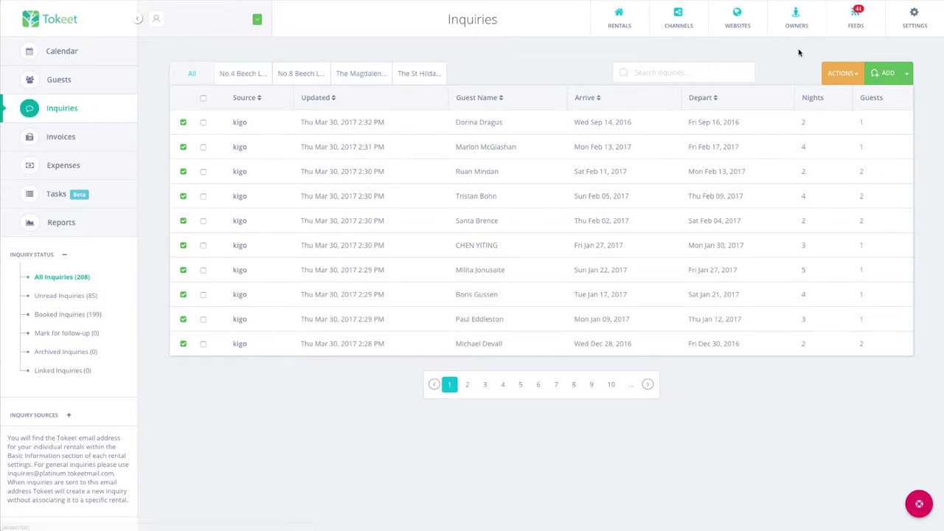
Start an inquiry import from CSV and upload the hilda file from the Desktop
left_click(907, 78)
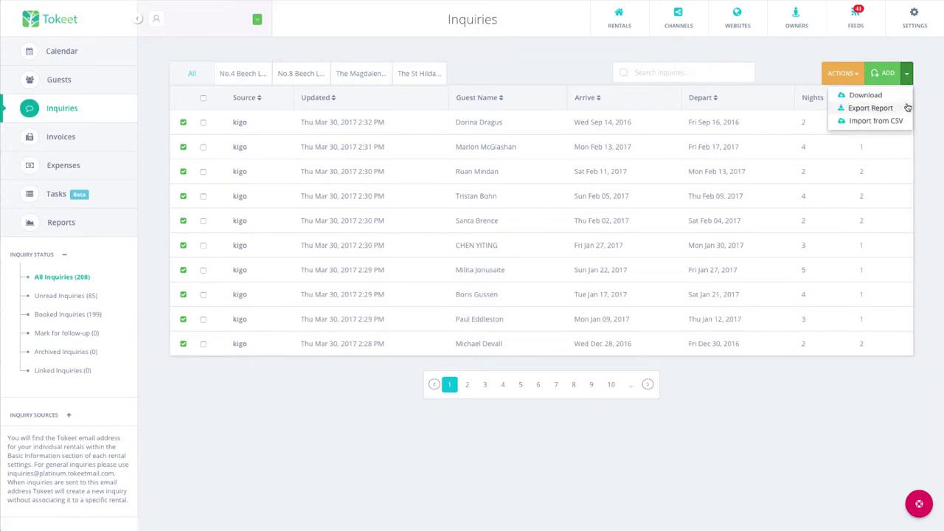
left_click(870, 122)
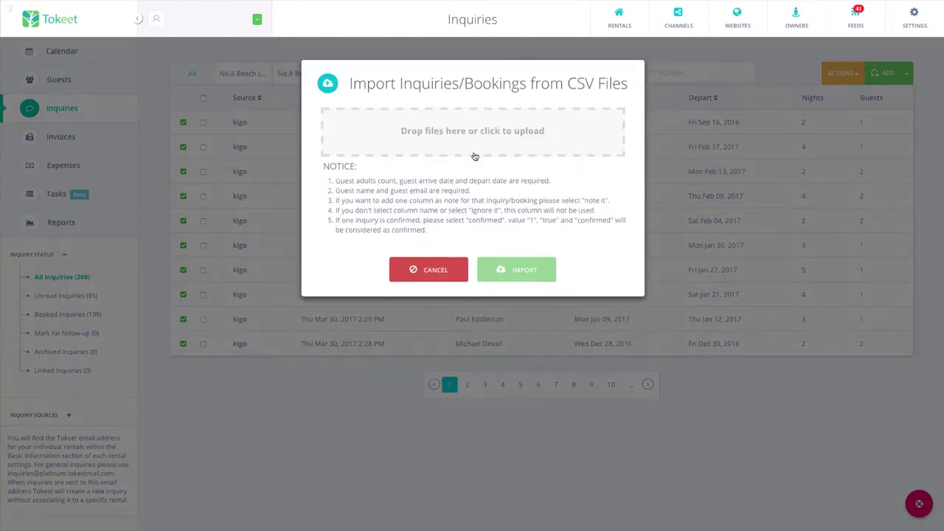
left_click(472, 140)
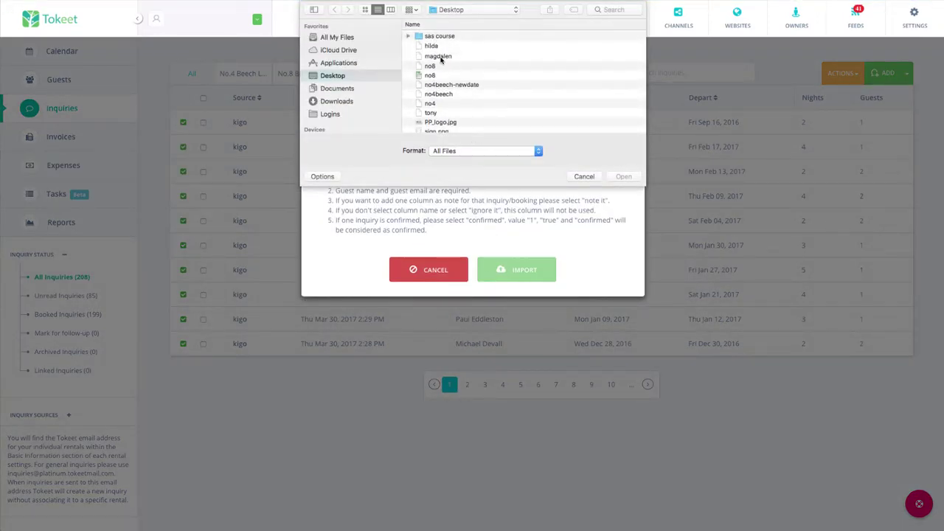
left_click(443, 56)
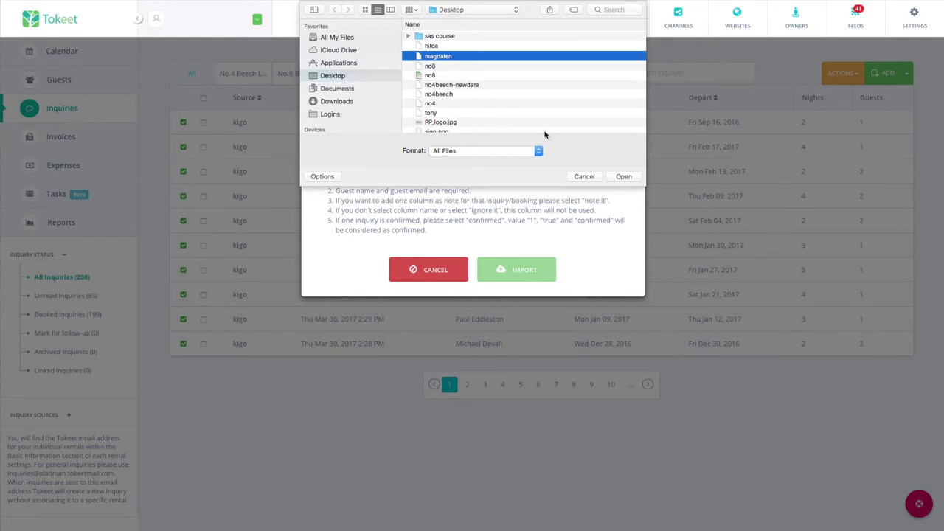
left_click(433, 47)
left_click(623, 177)
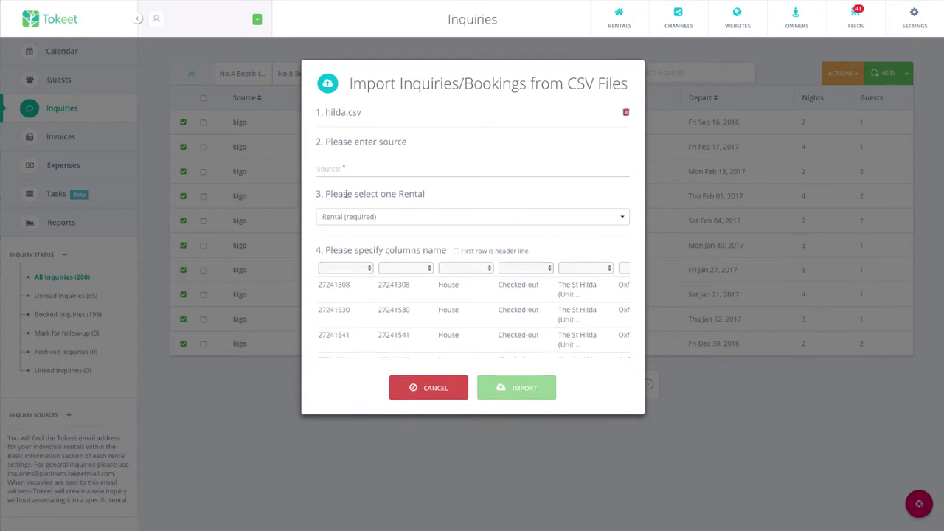
Set the import source to Kigo and the rental to The St Hilda Deluxe Double in Trendy East Oxford
left_click(343, 168)
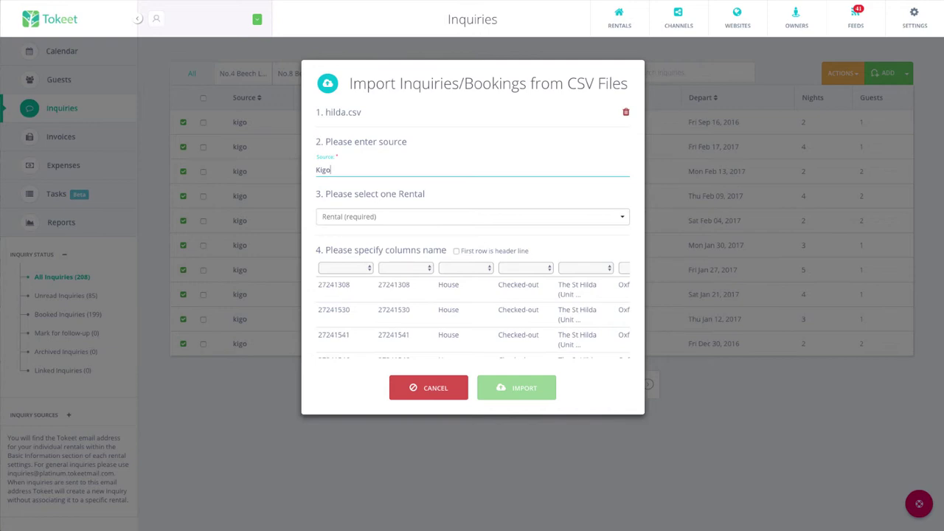
left_click(361, 216)
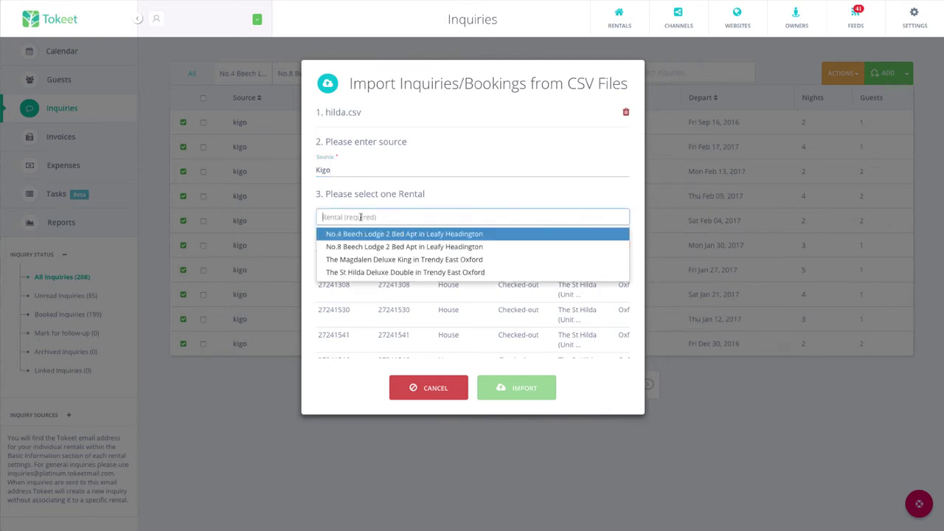
left_click(354, 272)
Mark the first five CSV columns, from the booking numbers through the rental name, as "ignore it"
left_click(360, 270)
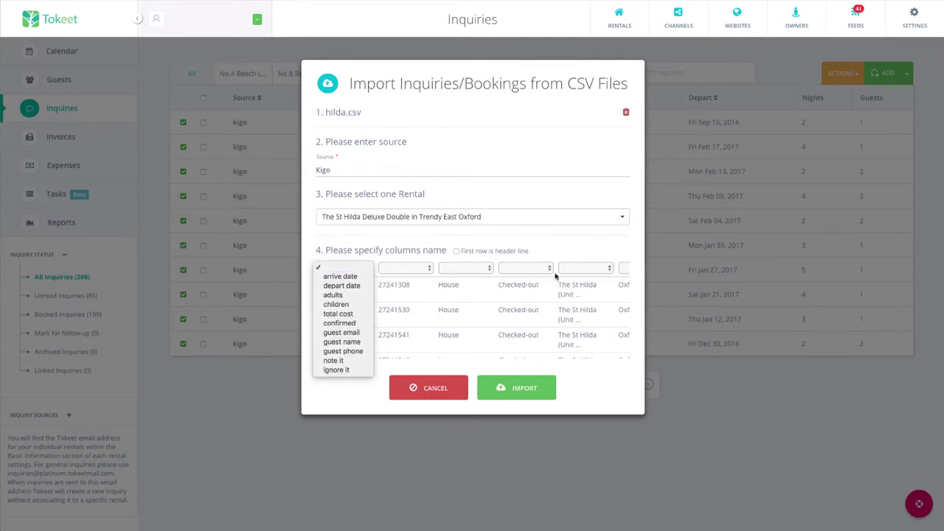
left_click(542, 246)
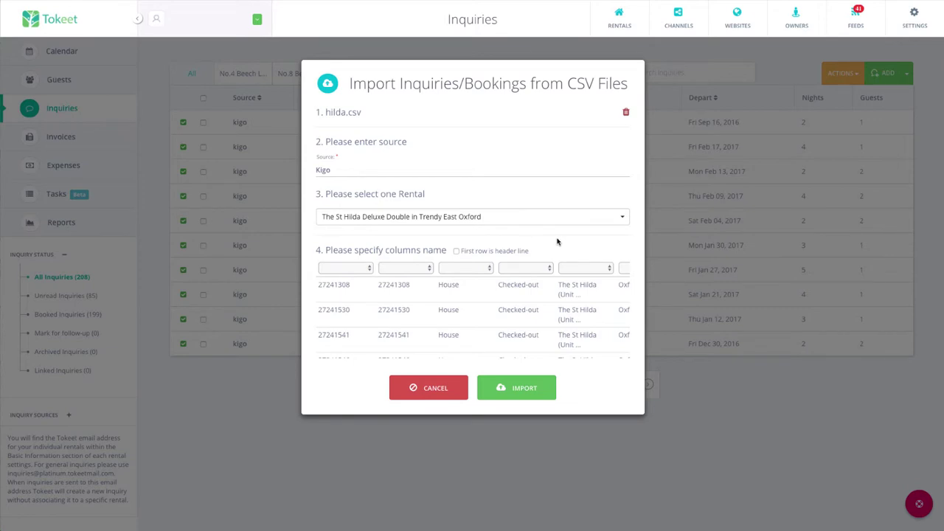
left_click(359, 269)
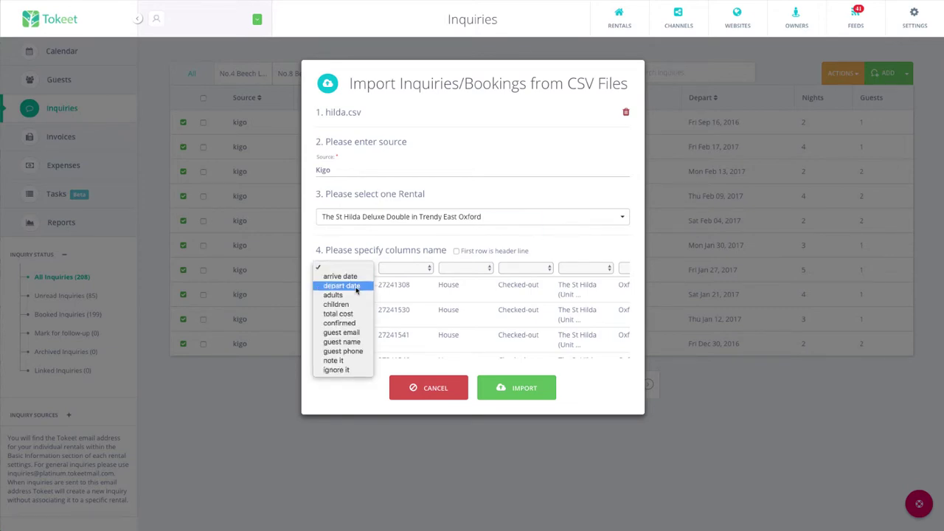
left_click(344, 371)
left_click(406, 268)
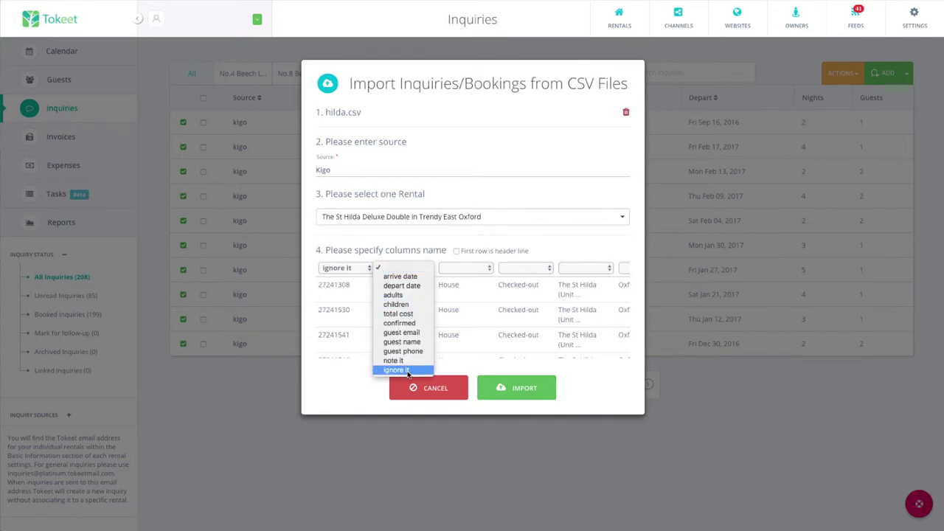
left_click(494, 255)
left_click(465, 268)
left_click(478, 371)
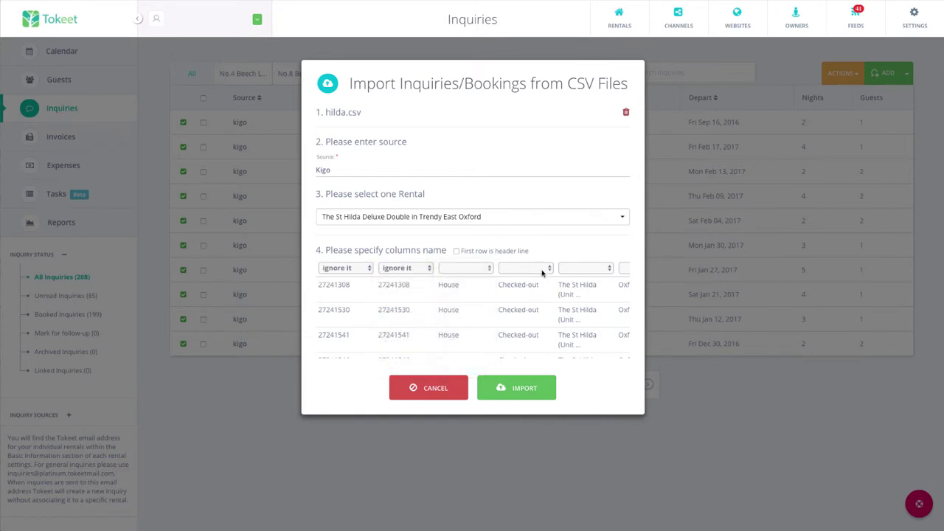
left_click(544, 269)
left_click(516, 370)
left_click(585, 268)
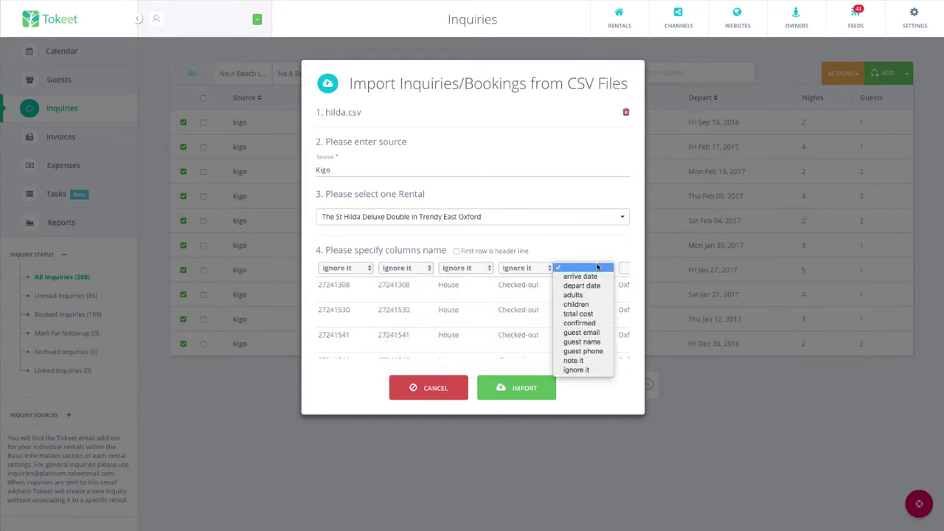
left_click(578, 370)
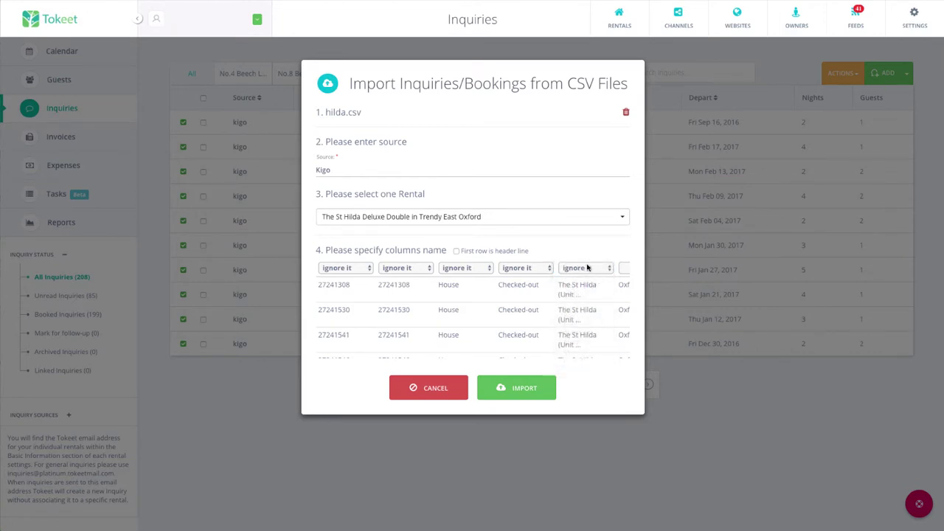
Mark the Oxford column and the empty column after it as "ignore it"
scroll(587, 267, "right", 3)
scroll(587, 268, "right", 5)
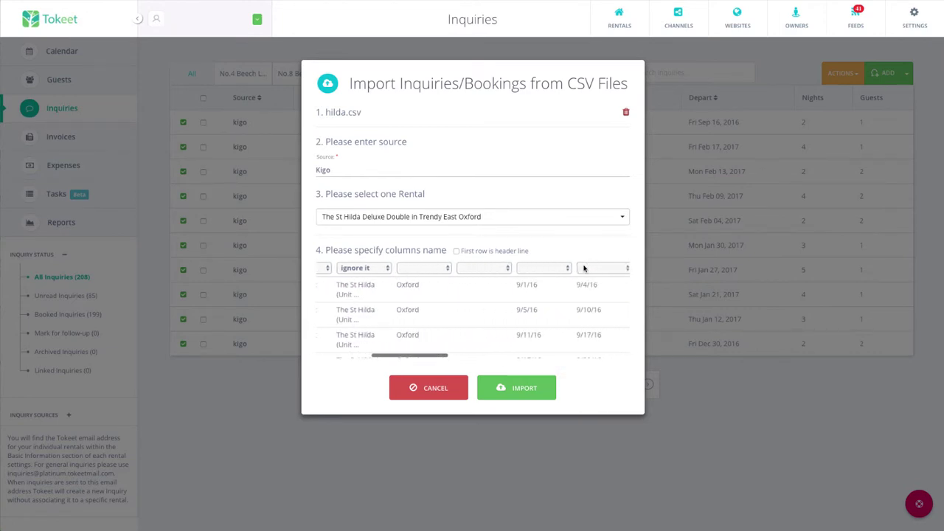
scroll(577, 270, "right", 2)
left_click(395, 270)
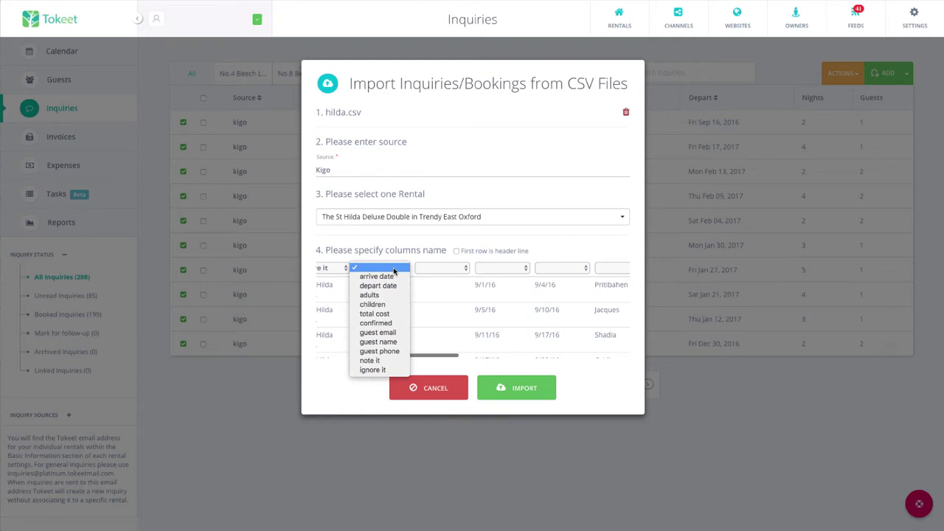
left_click(377, 371)
left_click(442, 270)
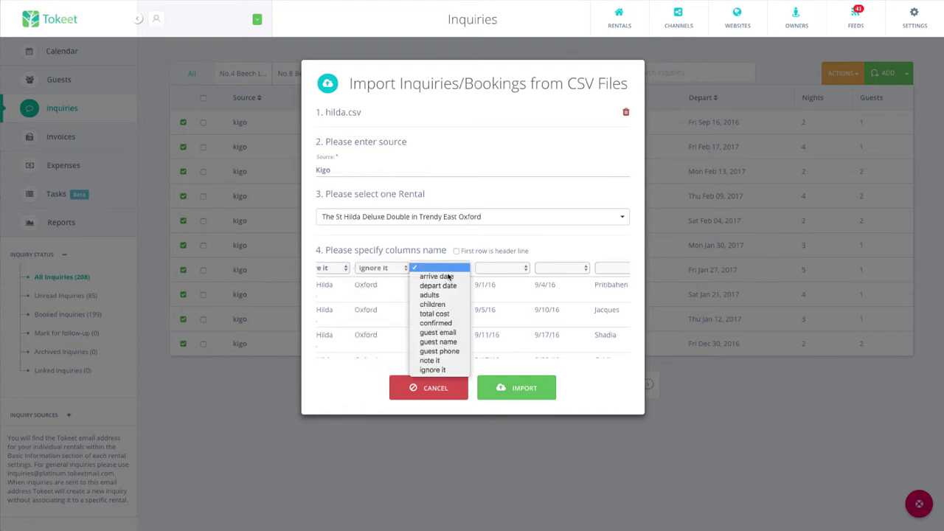
left_click(440, 369)
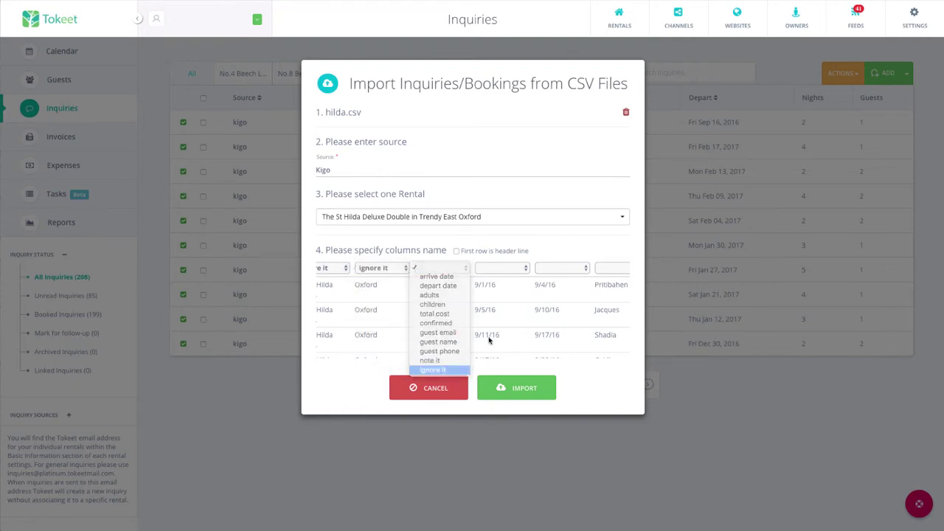
Map the first date column to "arrive date" and the second date column to "depart date"
left_click(510, 268)
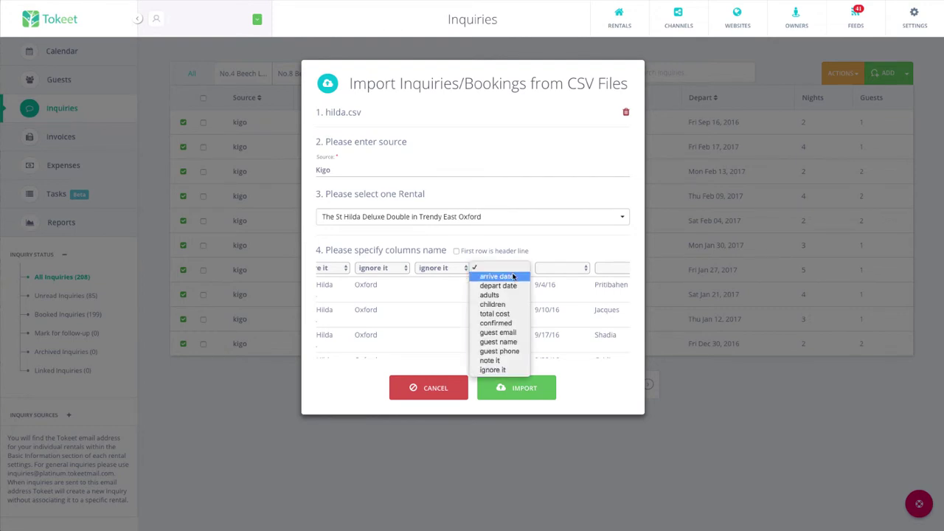
left_click(501, 276)
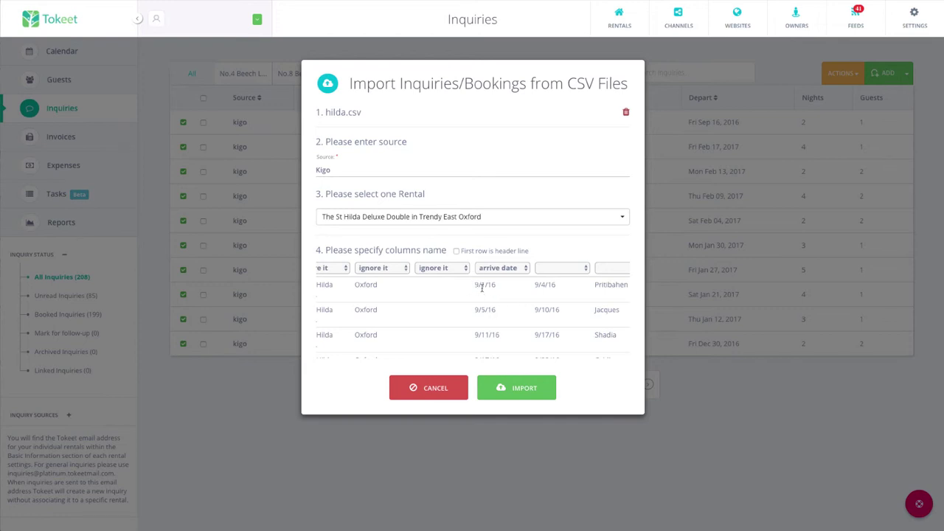
left_click(569, 269)
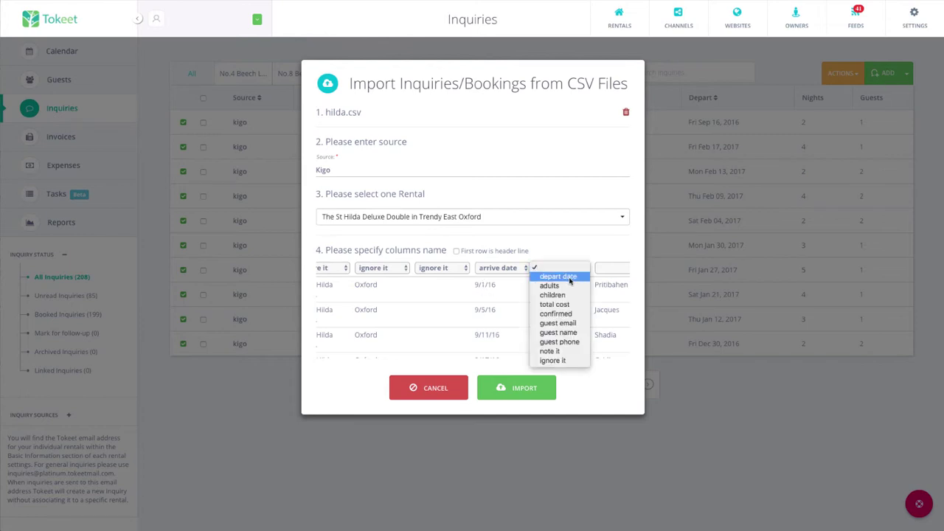
left_click(570, 279)
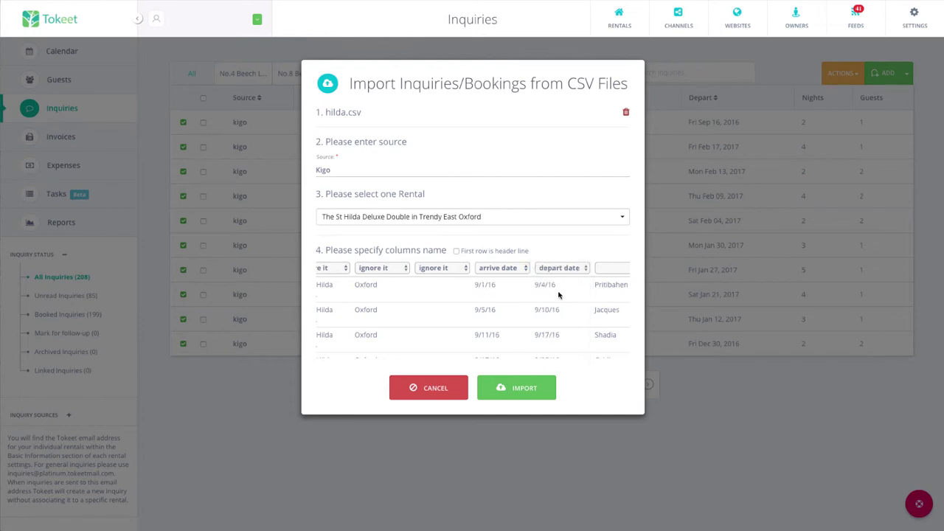
Map the full-name column to "guest name", the phone number column to "guest phone" and the e-mail column to "guest email"
scroll(558, 294, "right", 1)
scroll(558, 293, "right", 5)
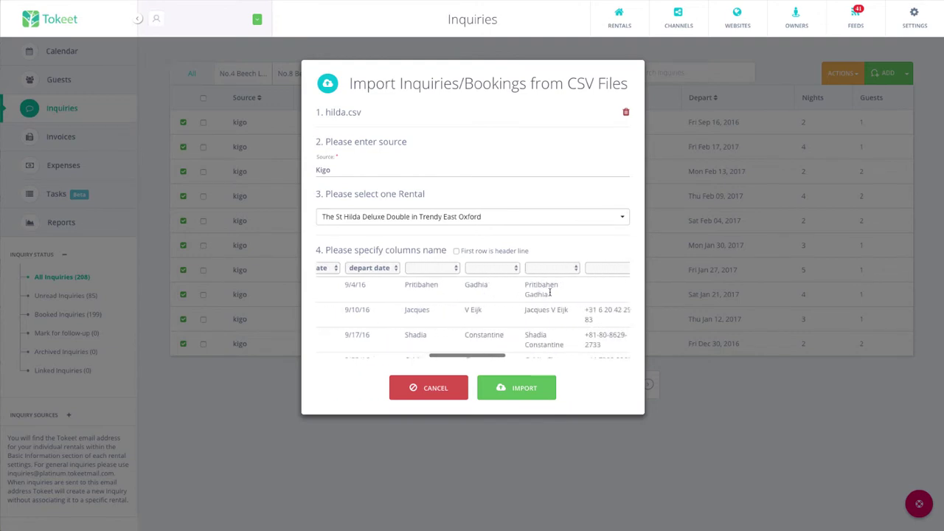
scroll(555, 296, "right", 3)
left_click(429, 270)
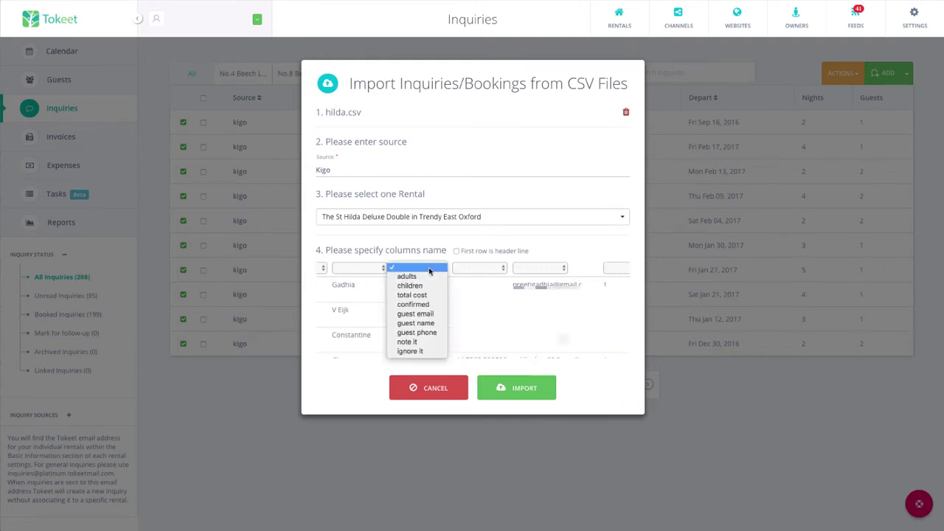
left_click(414, 324)
left_click(479, 268)
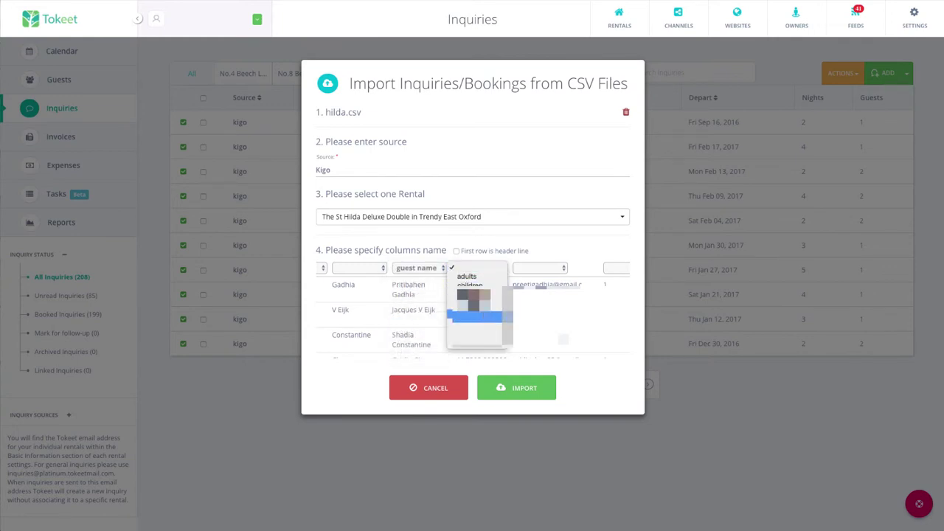
left_click(476, 325)
left_click(528, 268)
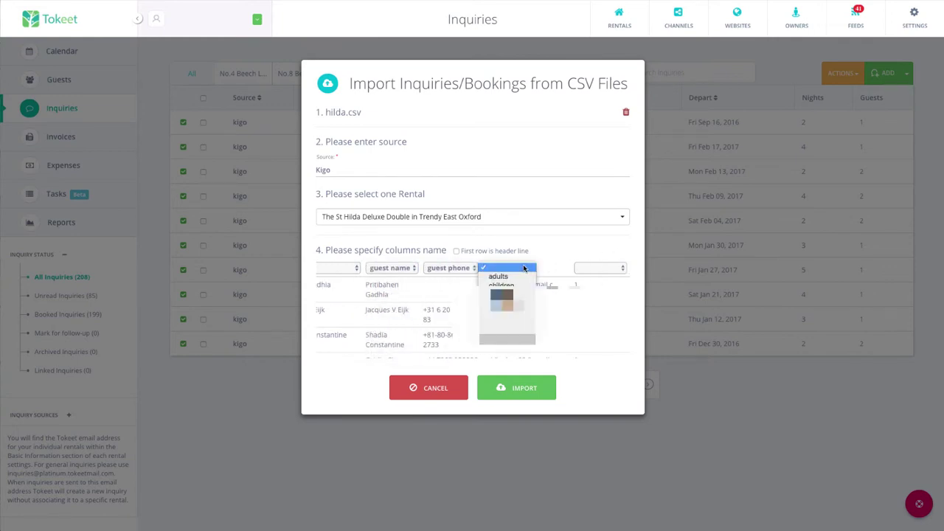
left_click(517, 317)
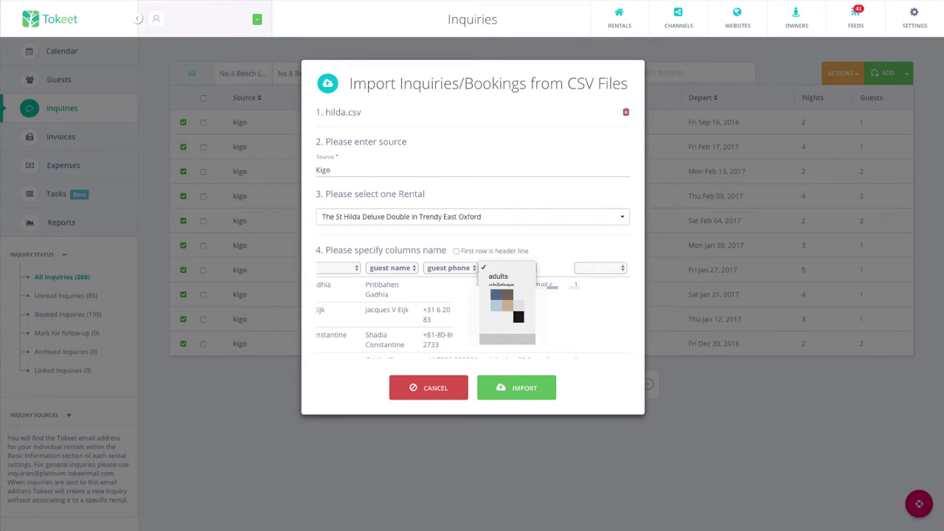
Map the second guest-count column to "adults" and the empty column after it to "children", and mark the first count column "ignore it"
scroll(550, 280, "right", 1)
scroll(551, 277, "right", 3)
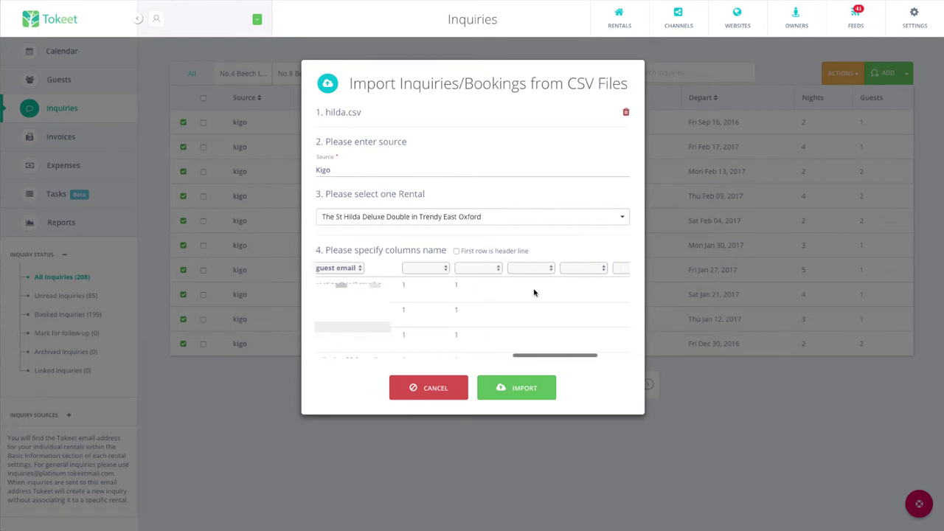
left_click(473, 271)
left_click(482, 277)
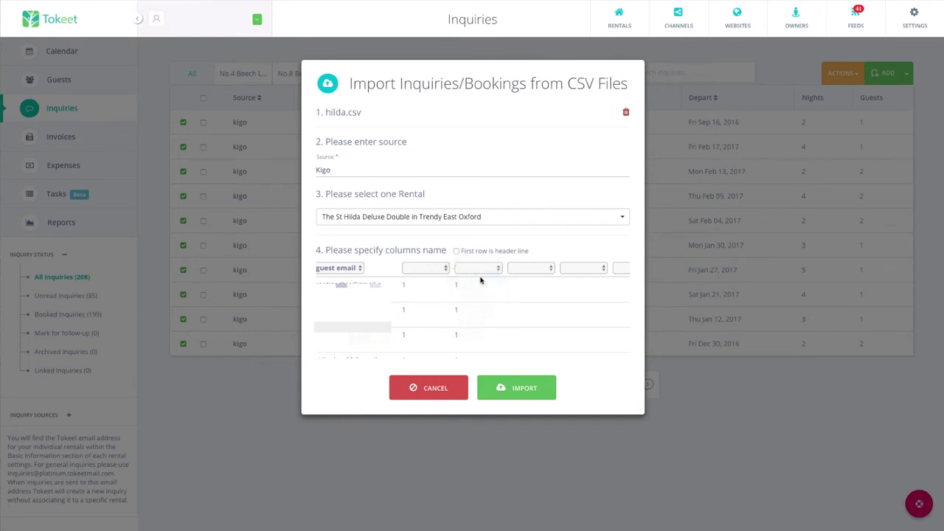
left_click(527, 270)
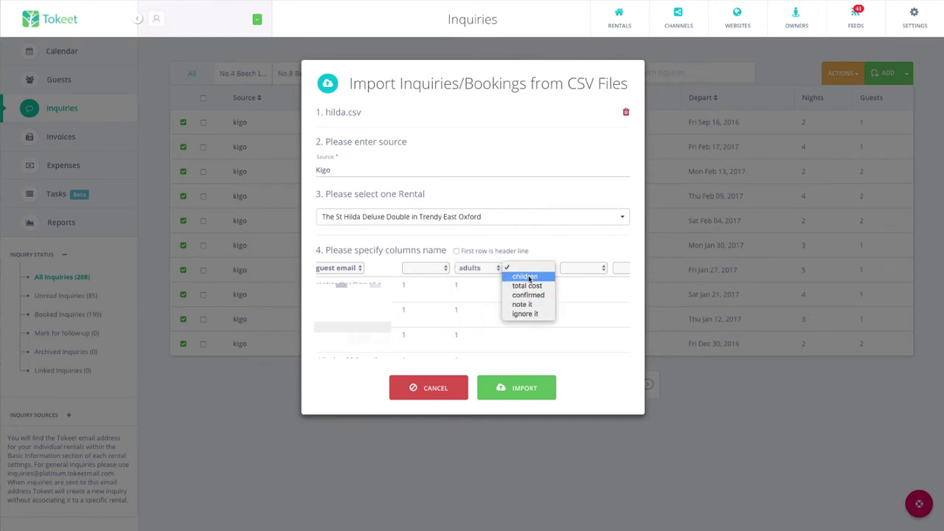
left_click(523, 277)
left_click(441, 270)
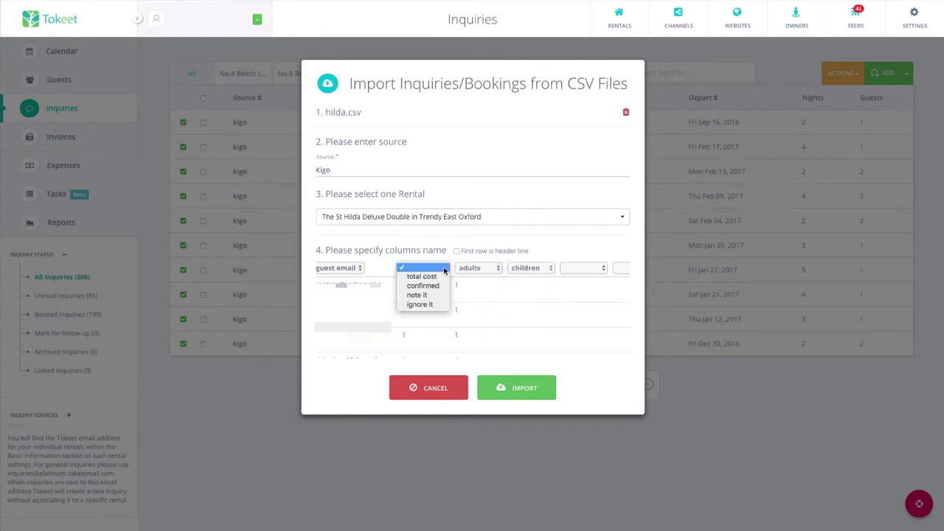
left_click(428, 305)
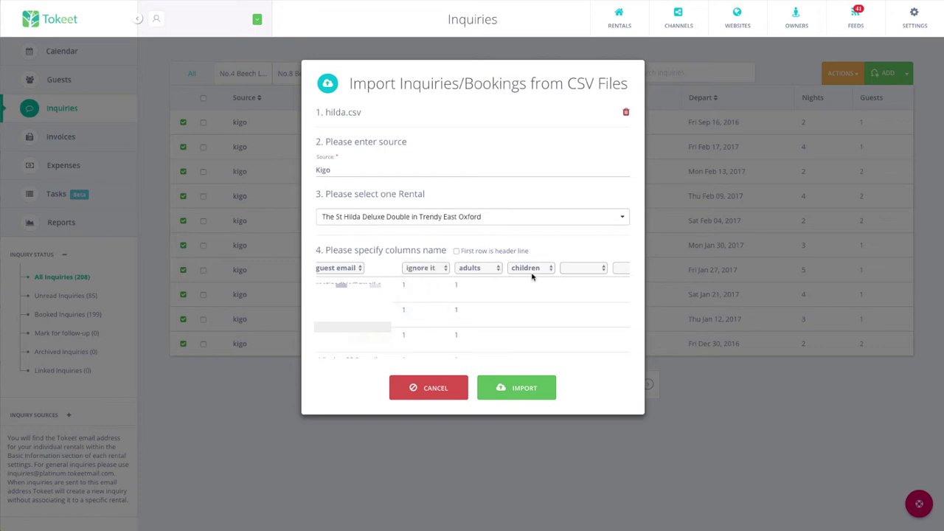
Map the empty column after the children column to "total cost"
scroll(577, 267, "right", 5)
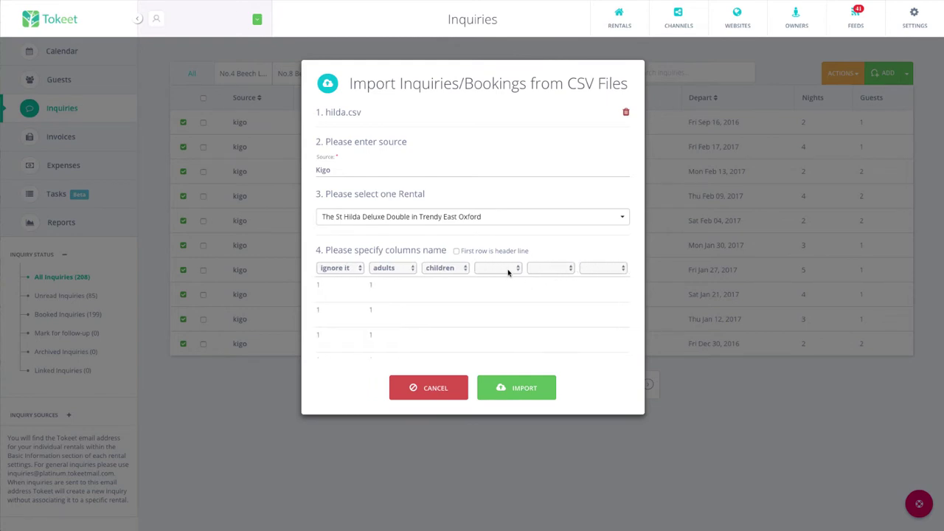
left_click(508, 272)
left_click(507, 276)
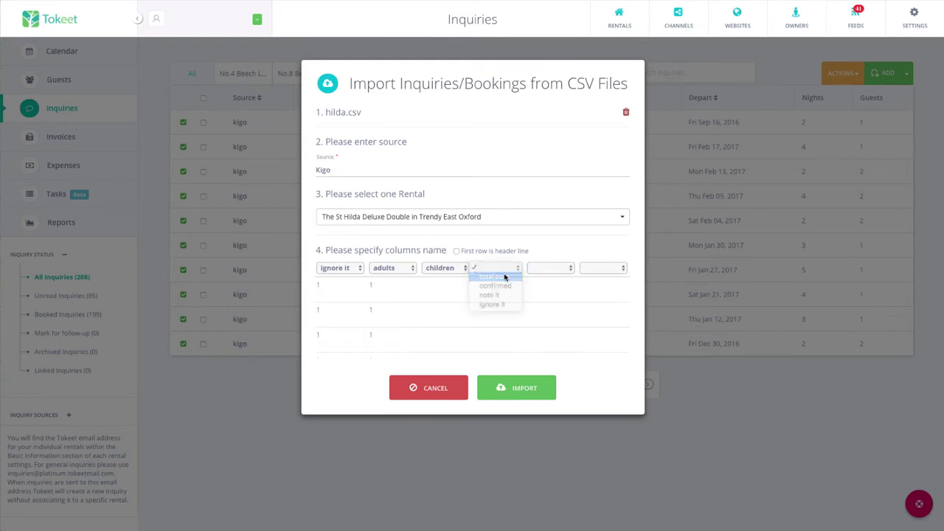
scroll(503, 293, "down", 3)
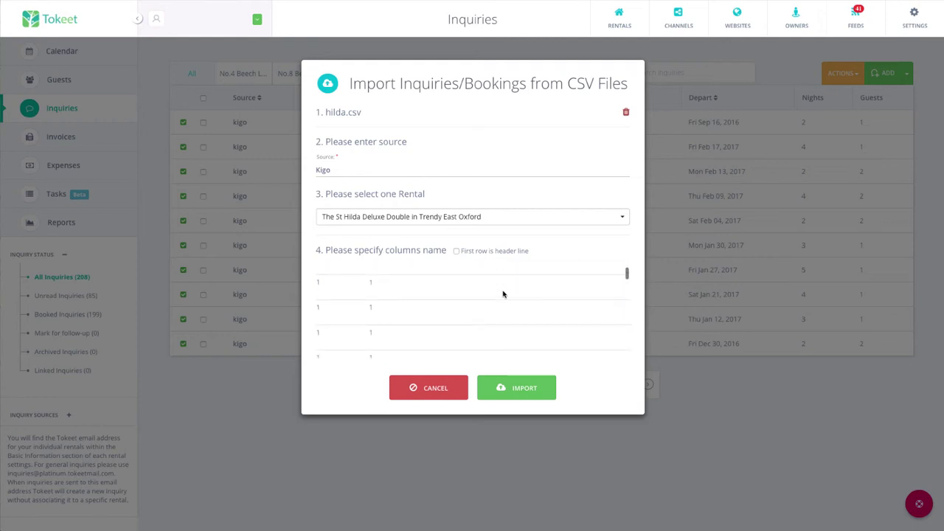
Mark the two columns after the total cost column "ignore it"
scroll(503, 293, "up", 2)
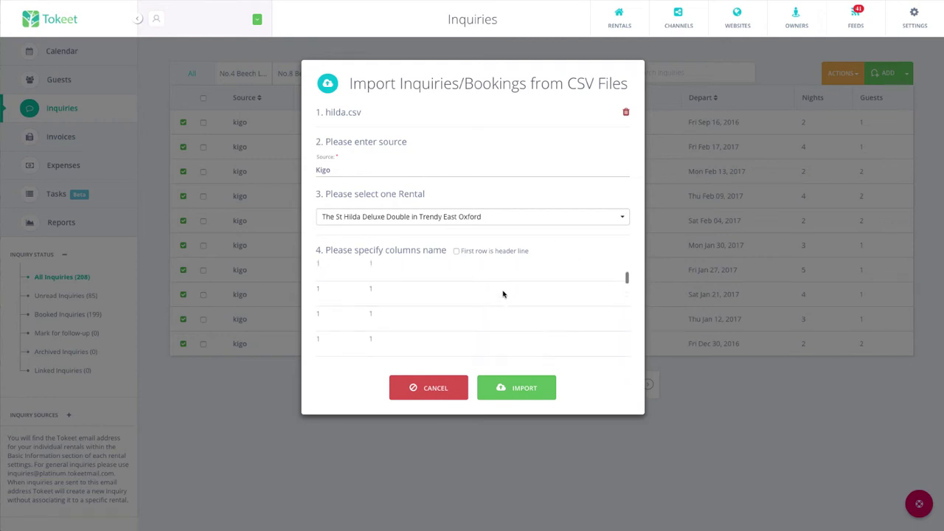
scroll(515, 262, "down", 2)
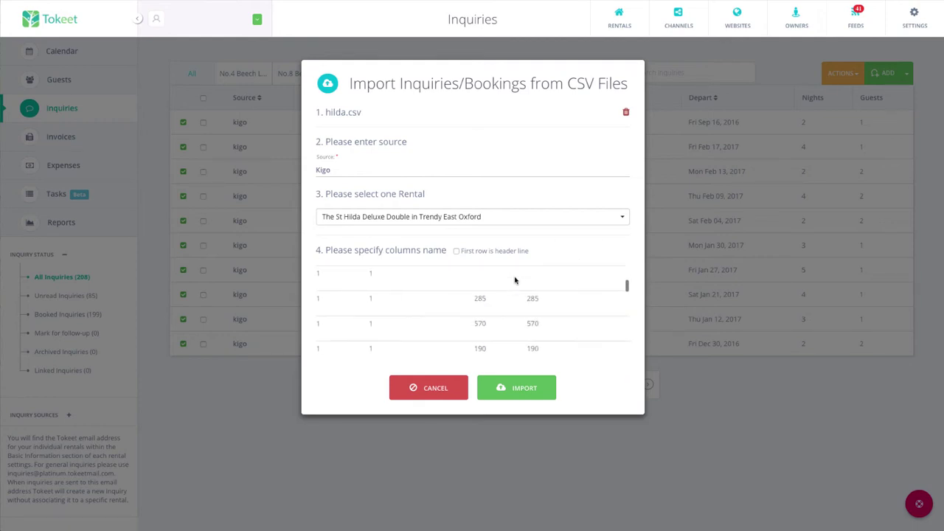
scroll(490, 288, "up", 3)
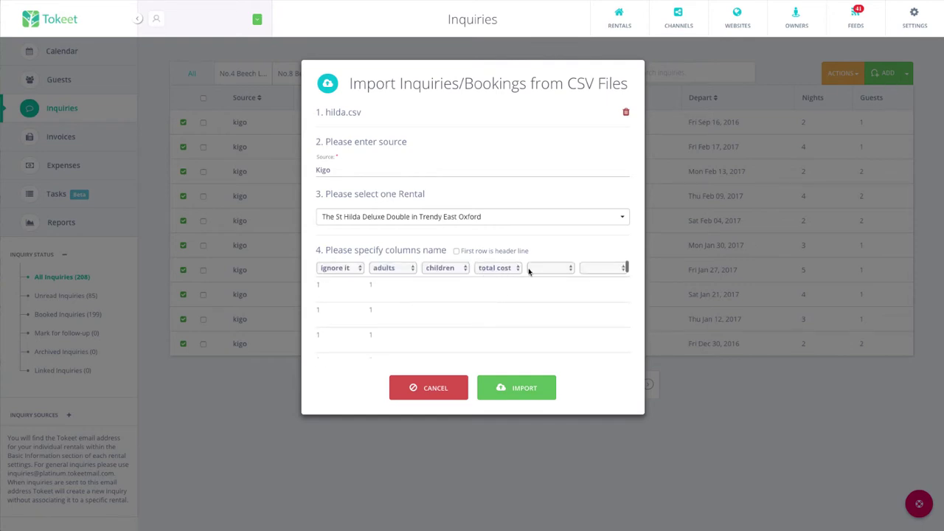
left_click(531, 269)
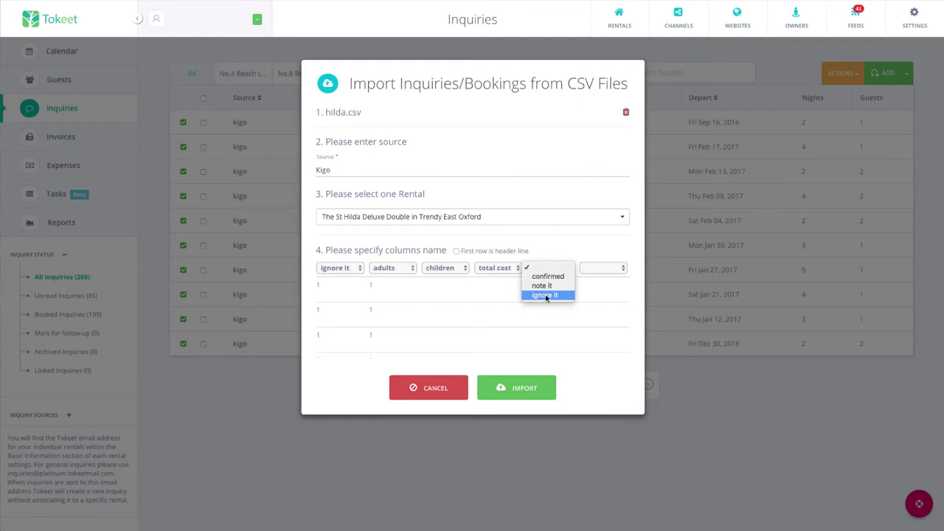
left_click(547, 296)
left_click(586, 268)
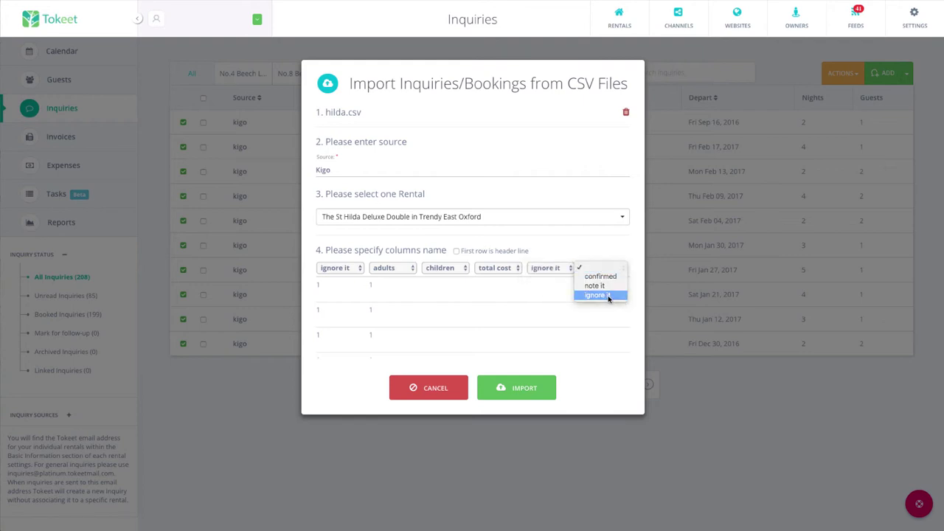
left_click(608, 296)
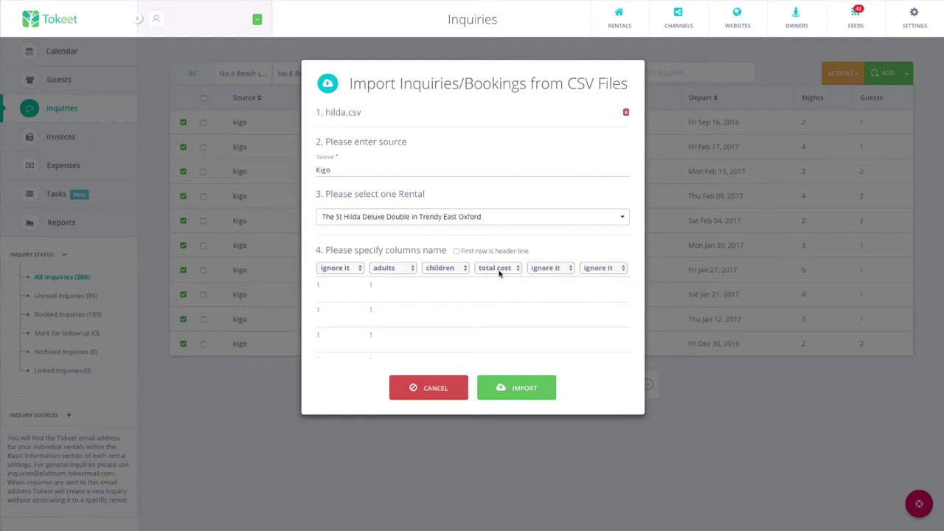
Mark the unmapped first-name and last-name columns between "depart date" and "guest name" as "ignore it"
scroll(452, 277, "left", 3)
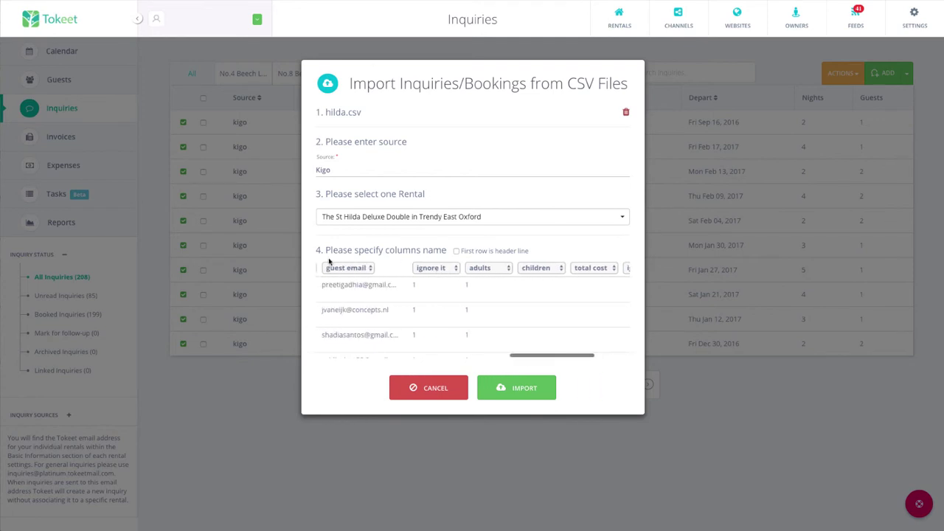
scroll(435, 279, "right", 5)
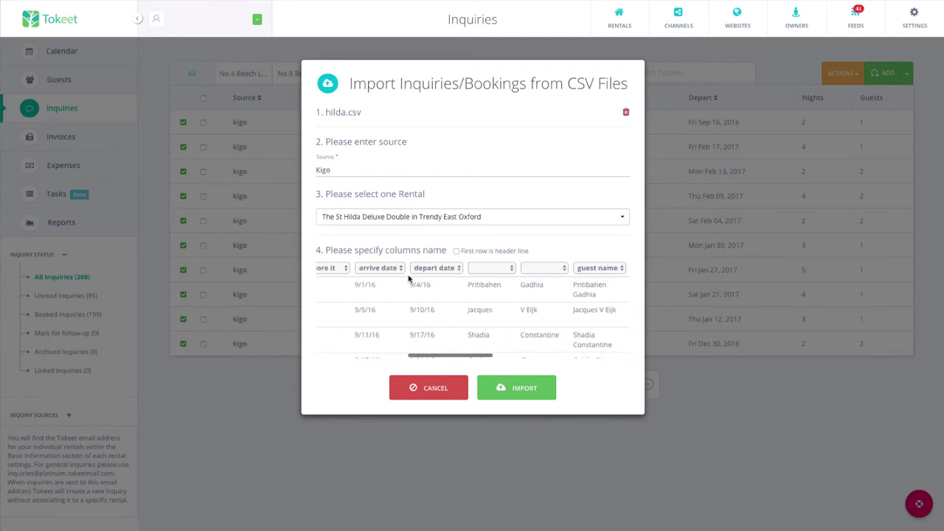
scroll(419, 279, "left", 5)
scroll(450, 282, "right", 7)
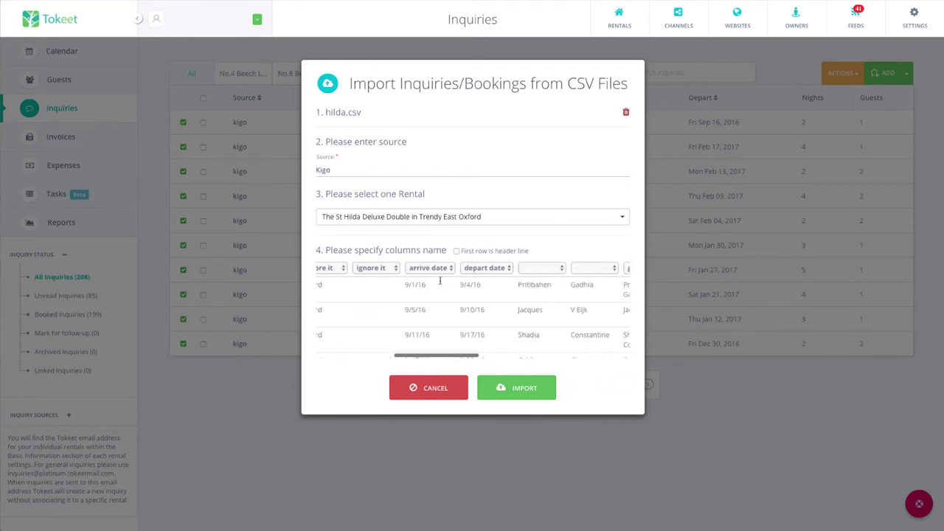
scroll(502, 278, "right", 1)
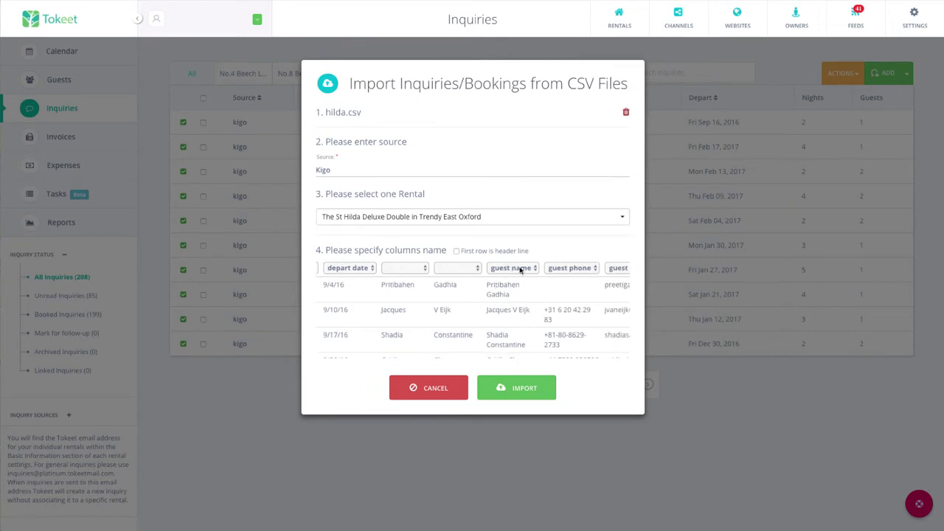
left_click(465, 271)
left_click(450, 295)
left_click(413, 267)
left_click(408, 295)
Review all column mappings and import the hilda.csv bookings into the St Hilda rental
scroll(506, 274, "right", 5)
scroll(503, 273, "right", 3)
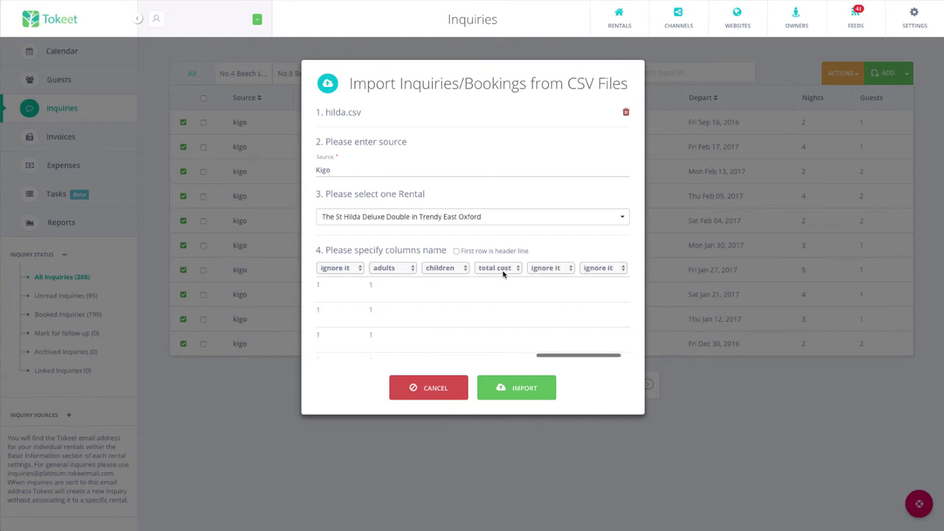
scroll(478, 271, "left", 5)
scroll(478, 271, "left", 8)
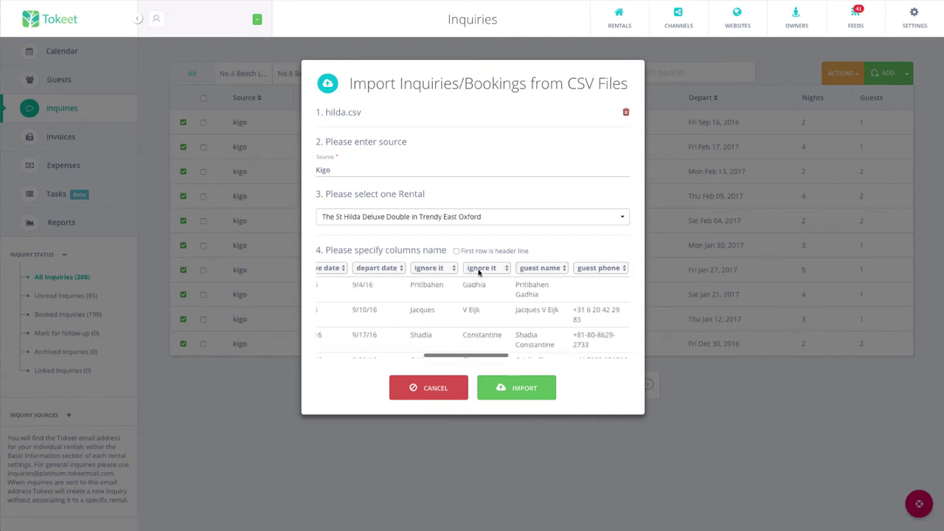
scroll(479, 272, "left", 4)
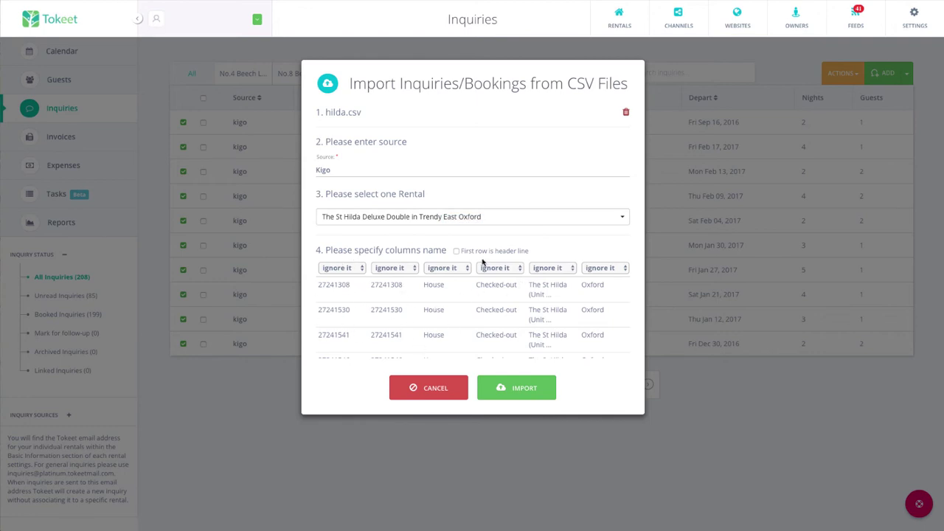
left_click(523, 389)
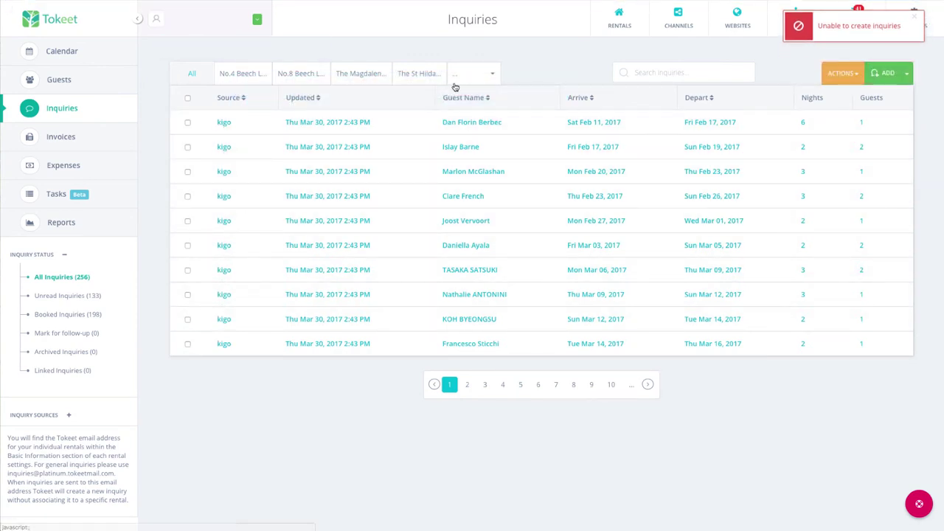
mouse_move(465, 123)
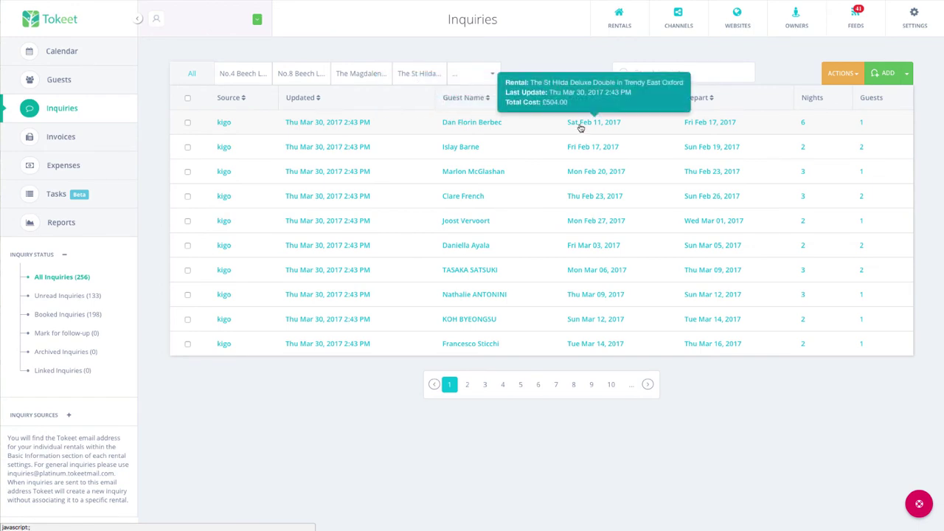